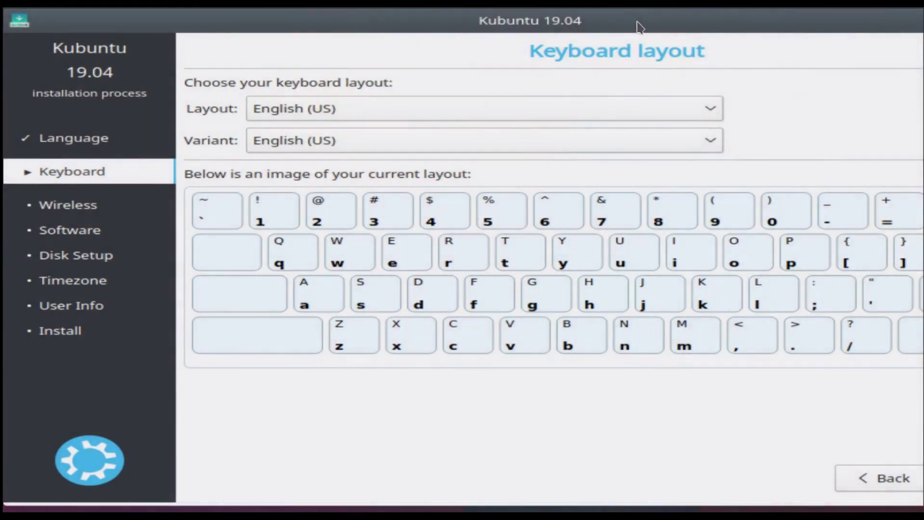
# Keep the English (US) keyboard layout and enable third-party drivers and media formats.
pyautogui.moveTo(637, 27); pyautogui.dragTo(541, 22)
pyautogui.click(872, 478)
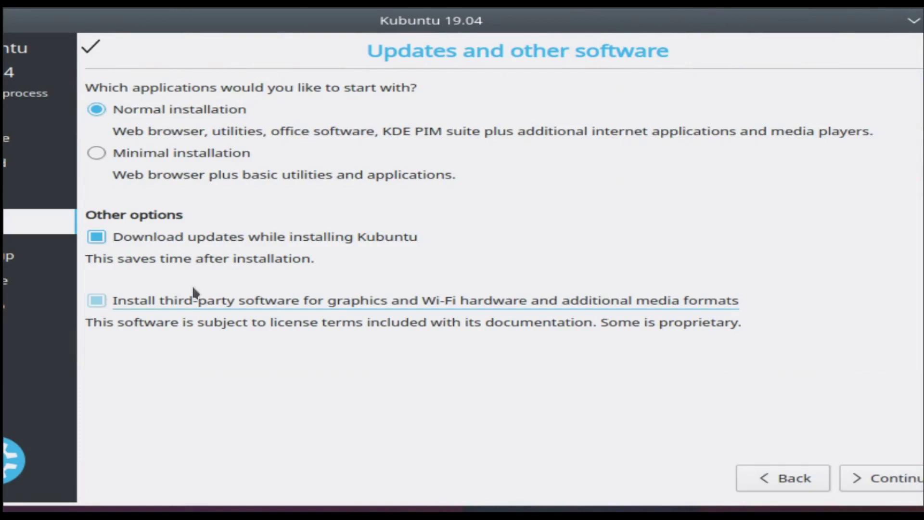
pyautogui.click(192, 299)
pyautogui.click(863, 477)
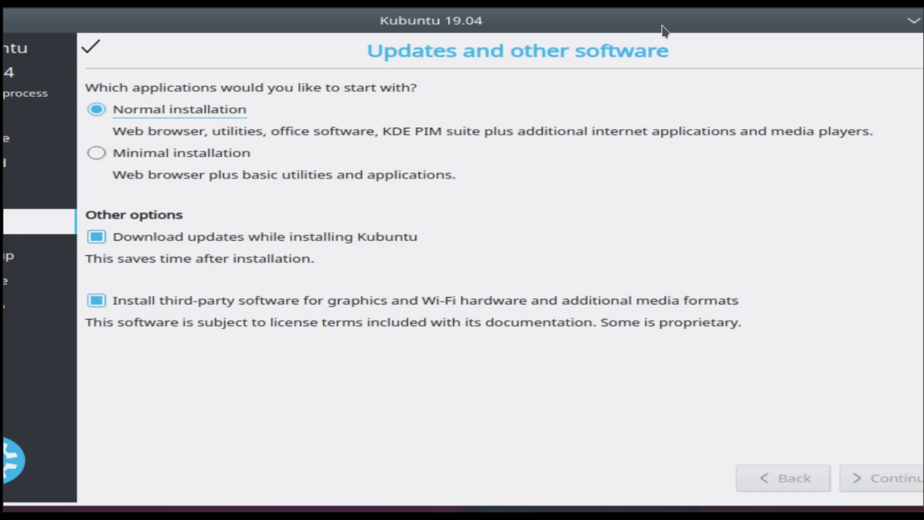
pyautogui.moveTo(661, 22); pyautogui.dragTo(628, 20)
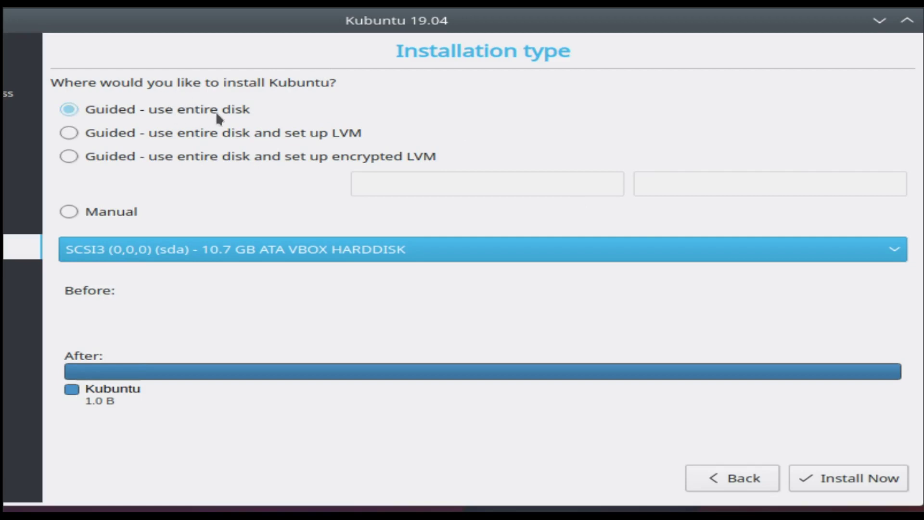
# Choose 'Guided - use entire disk and set up LVM' and confirm writing the partition changes.
pyautogui.click(70, 132)
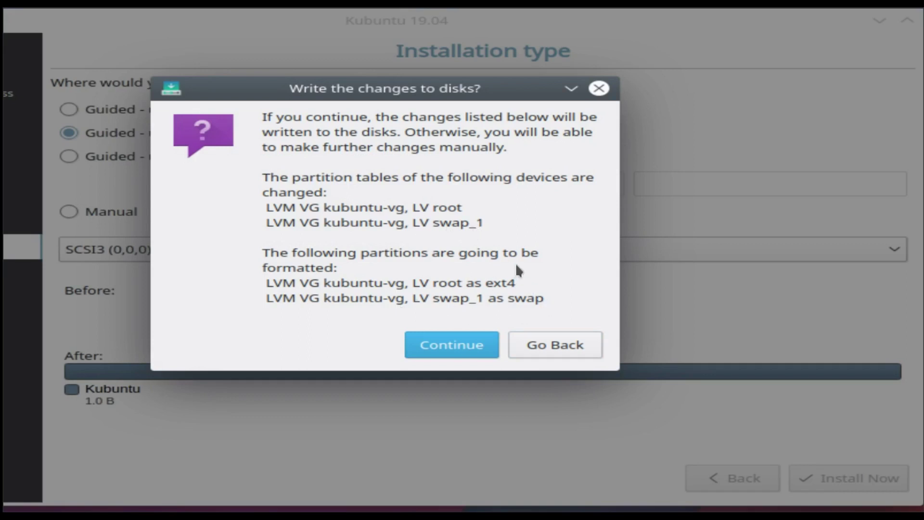
pyautogui.click(455, 339)
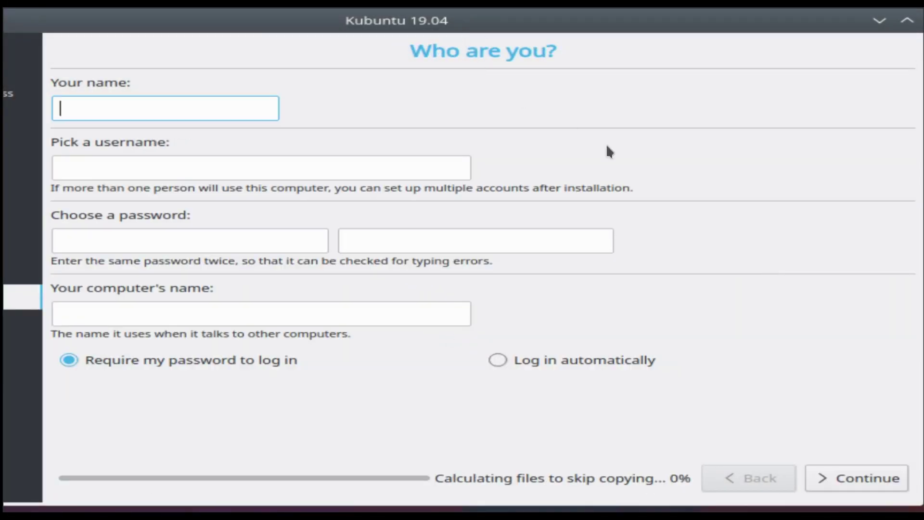
pyautogui.write('nevyan')
# Enter the owner's name, username, password twice and a shorter computer name, then submit.
pyautogui.click(274, 245)
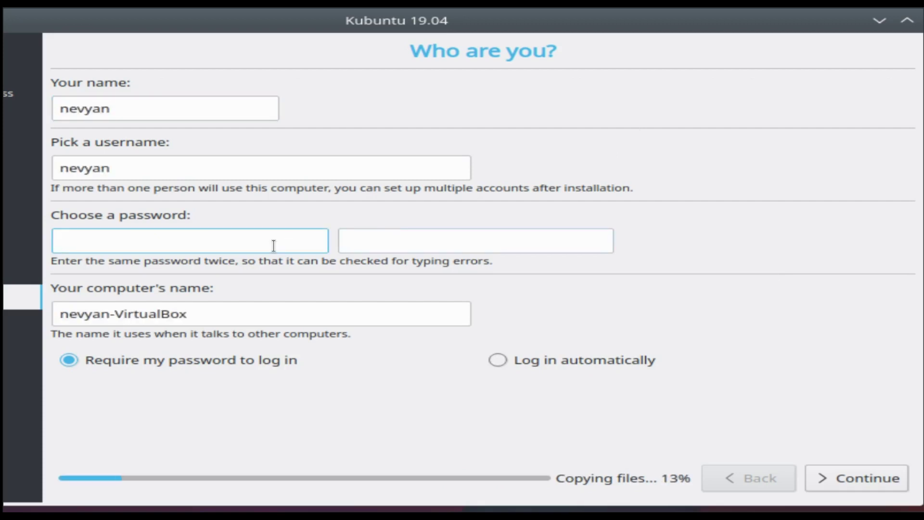
pyautogui.write('nevyan')
pyautogui.press('Tab')
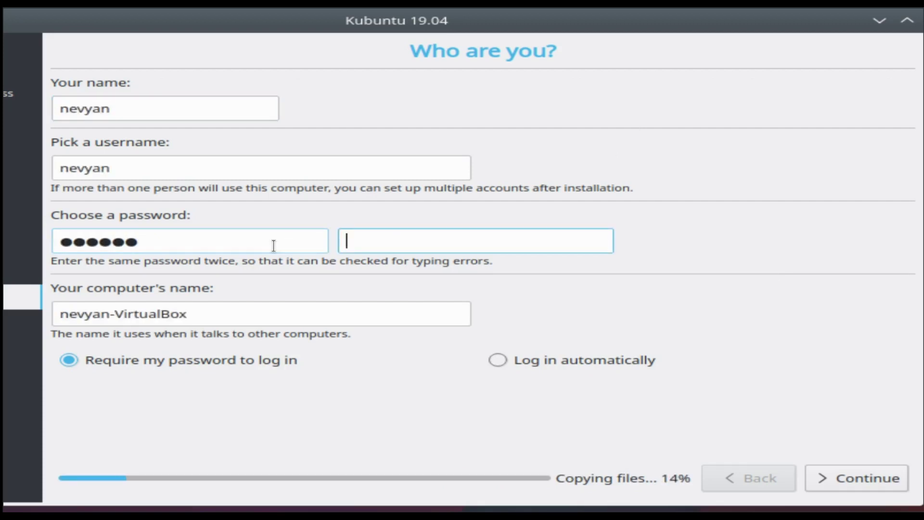
pyautogui.write('nevyan')
pyautogui.press('Tab')
pyautogui.hotkey('shift', 'Left')
pyautogui.hotkey('shift', 'Left')
pyautogui.hotkey('shift', 'Left')
pyautogui.write('n')
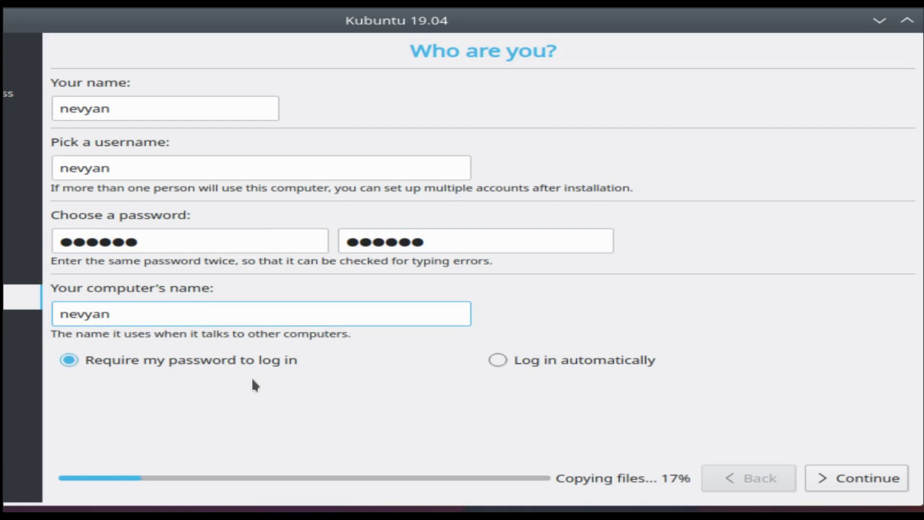
pyautogui.click(860, 478)
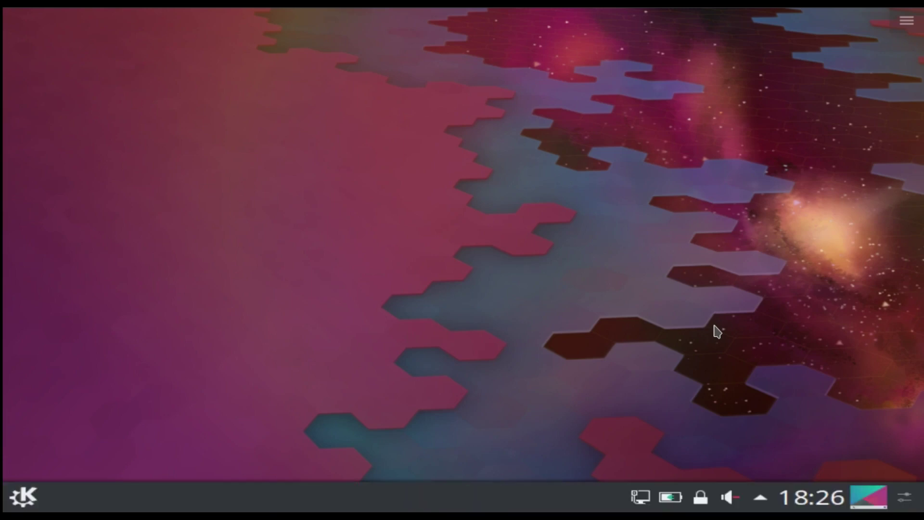
# Launch Firefox and then Konsole from the Plasma application launcher.
pyautogui.click(18, 497)
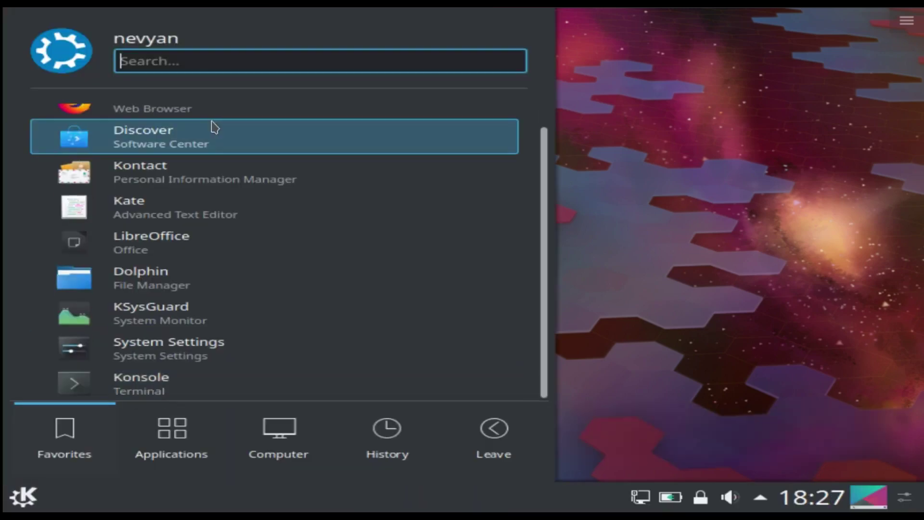
pyautogui.click(213, 118)
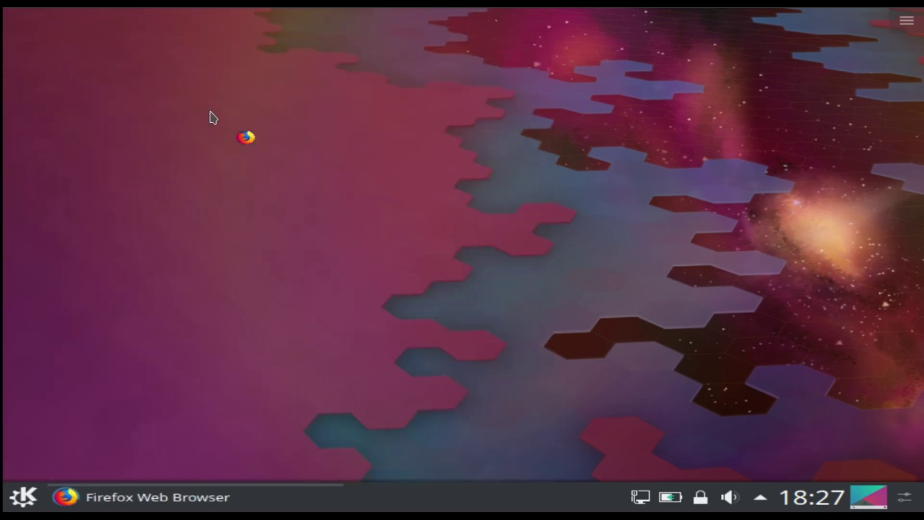
pyautogui.click(12, 499)
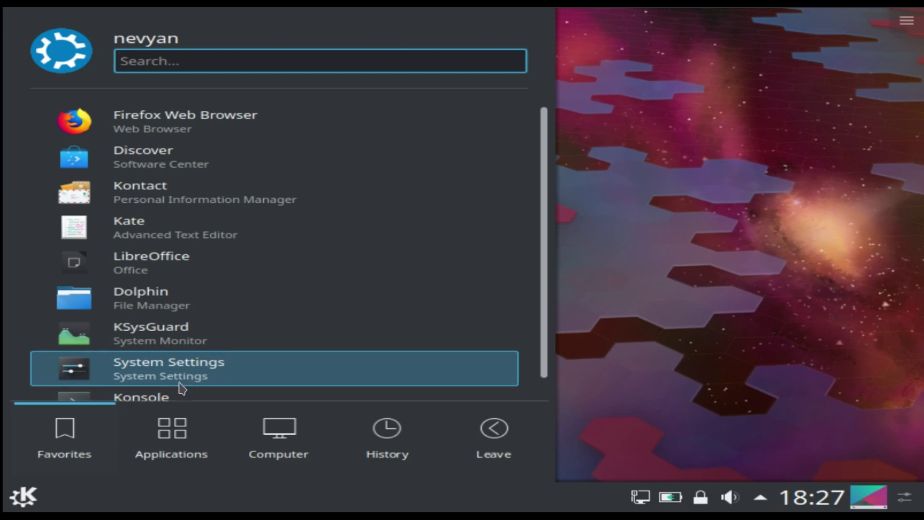
pyautogui.click(162, 388)
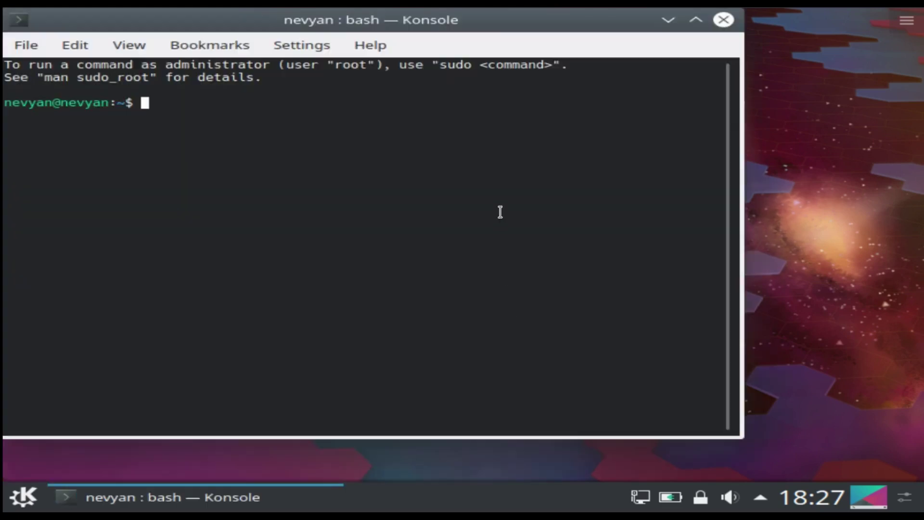
# Centre the Konsole window and run 'uname -r' and 'lsb_release -a'.
pyautogui.moveTo(526, 21); pyautogui.dragTo(606, 53)
pyautogui.write('u')
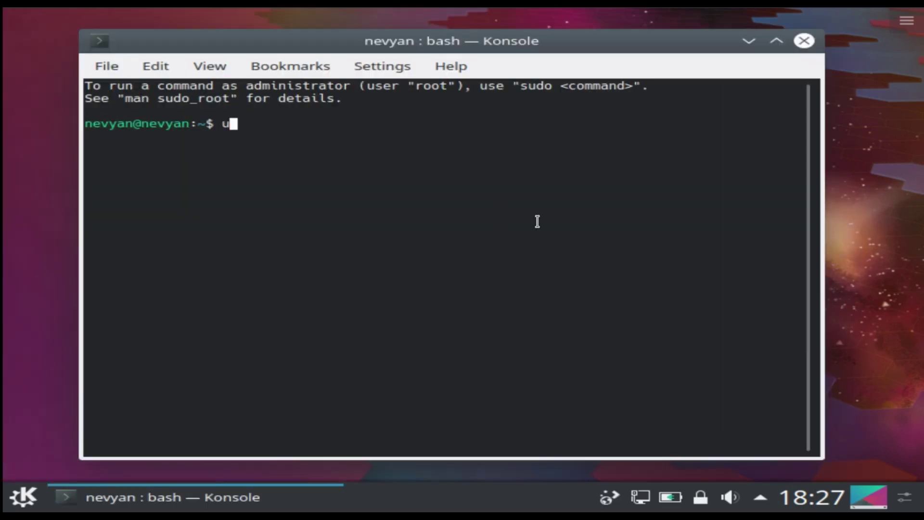
pyautogui.write('name -r')
pyautogui.press('Return')
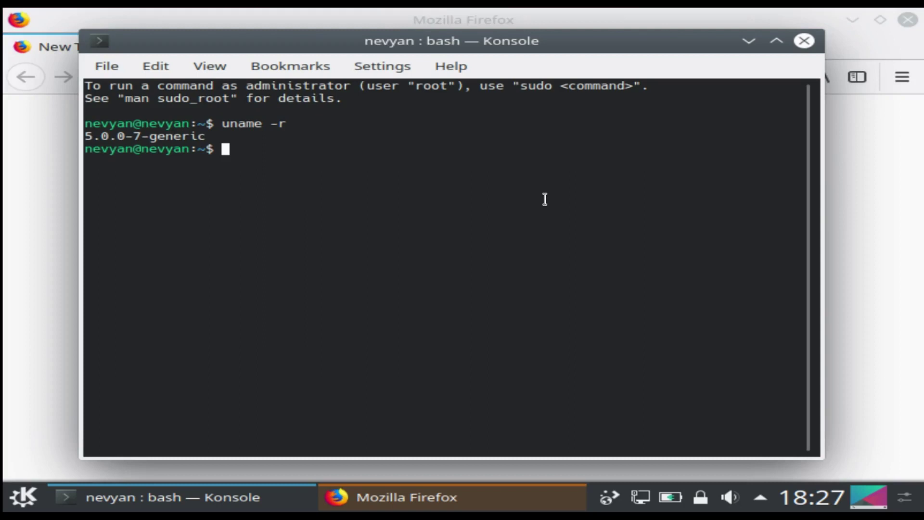
pyautogui.write('lsb_')
pyautogui.write('release -a')
pyautogui.press('Return')
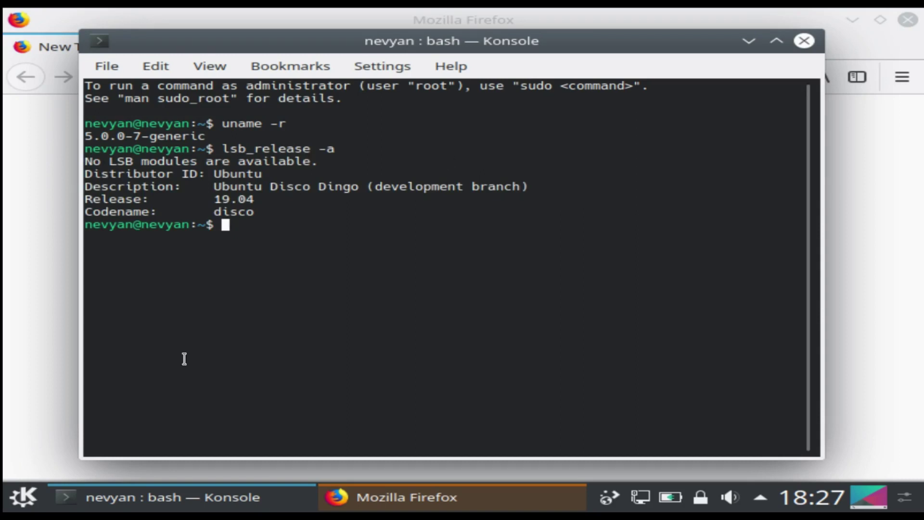
# Run 'plasmashell --version' and briefly highlight its 5.15.3 output line.
pyautogui.click(29, 506)
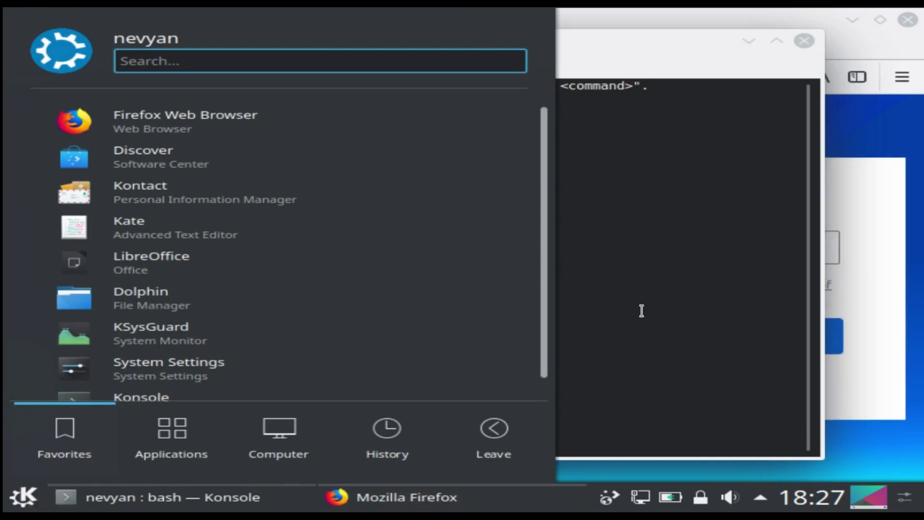
pyautogui.click(702, 231)
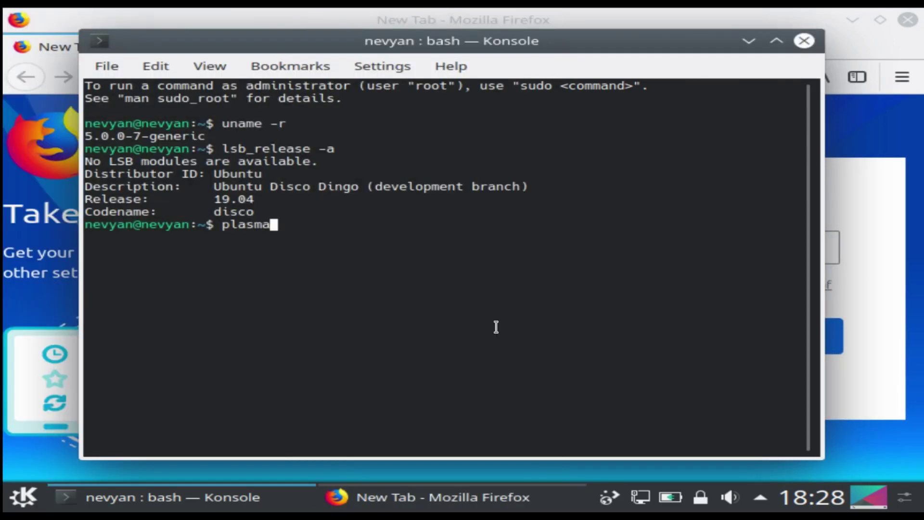
pyautogui.write('shell --v')
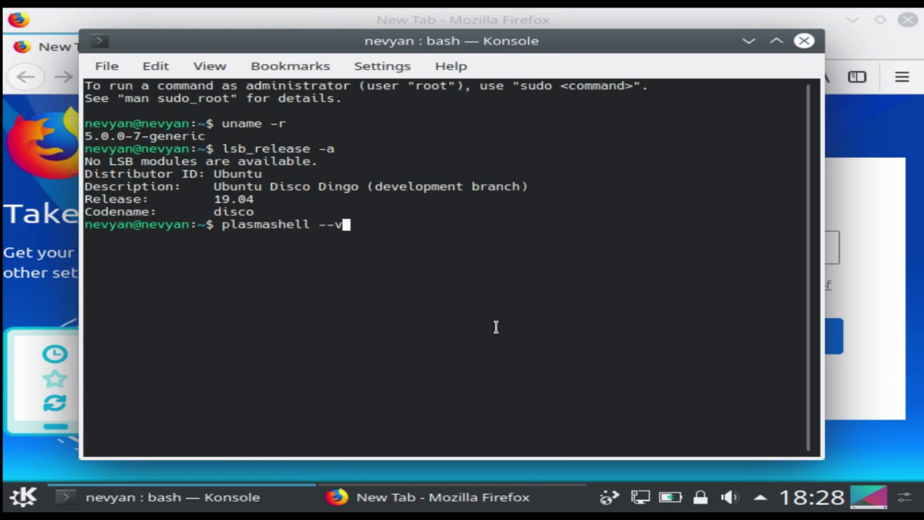
pyautogui.write('ersion')
pyautogui.press('Return')
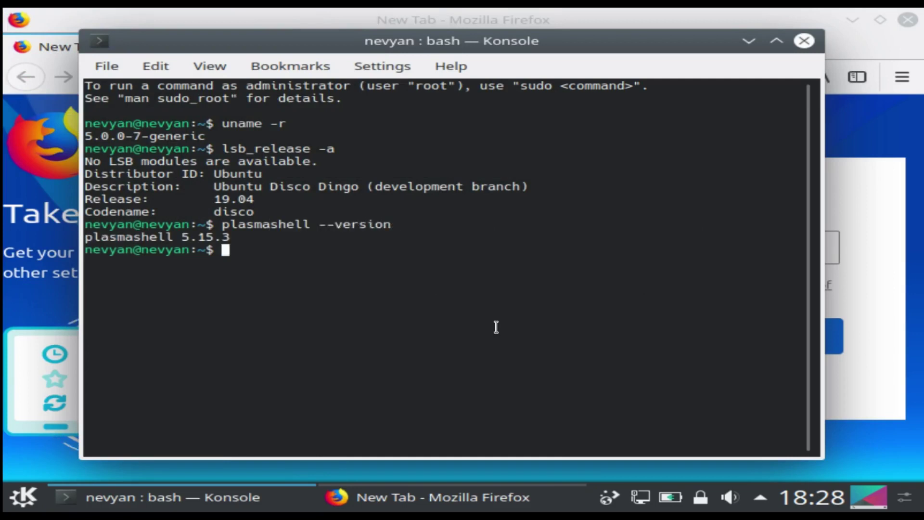
pyautogui.moveTo(84, 237); pyautogui.dragTo(214, 237)
pyautogui.click(345, 283)
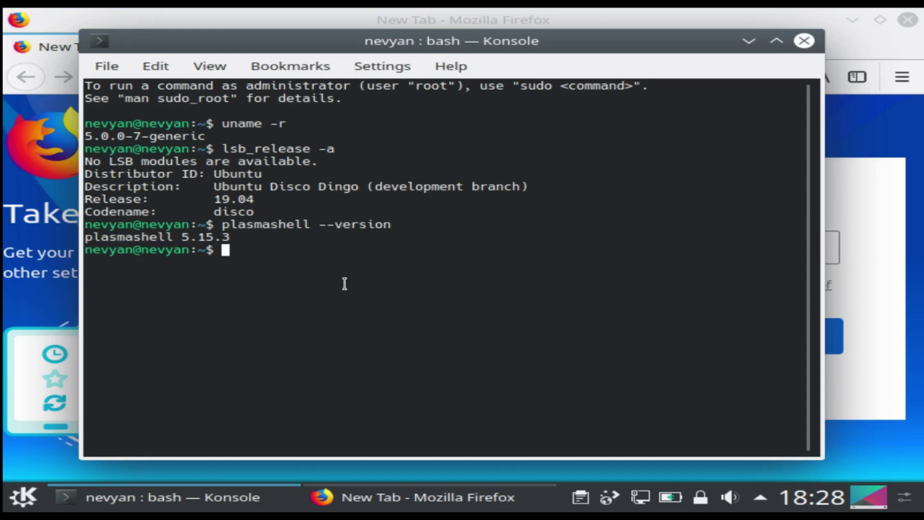